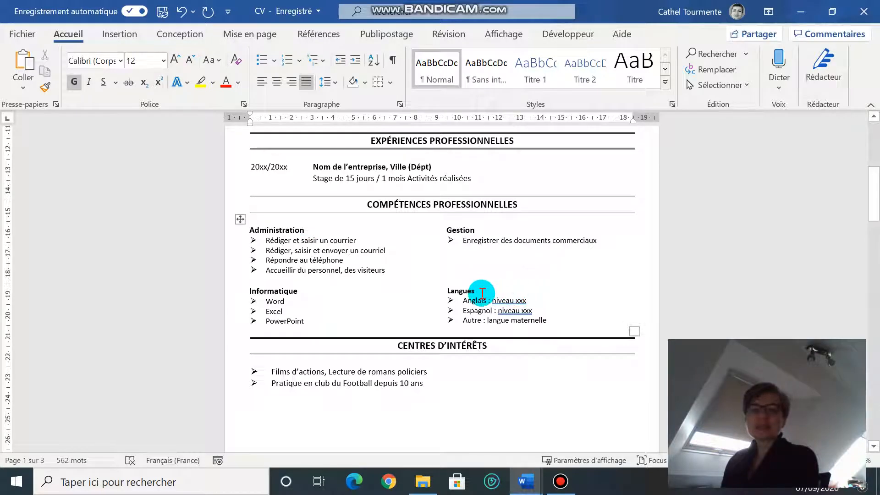
In Document2, add two empty paragraphs beneath the "COMPÉTENCES PROFESIONNELLES" heading.
mouse_move(524, 480)
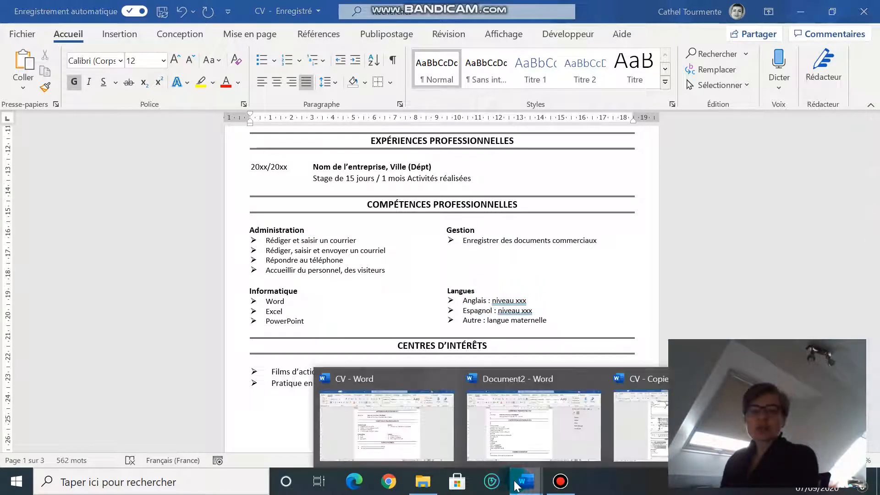
left_click(534, 437)
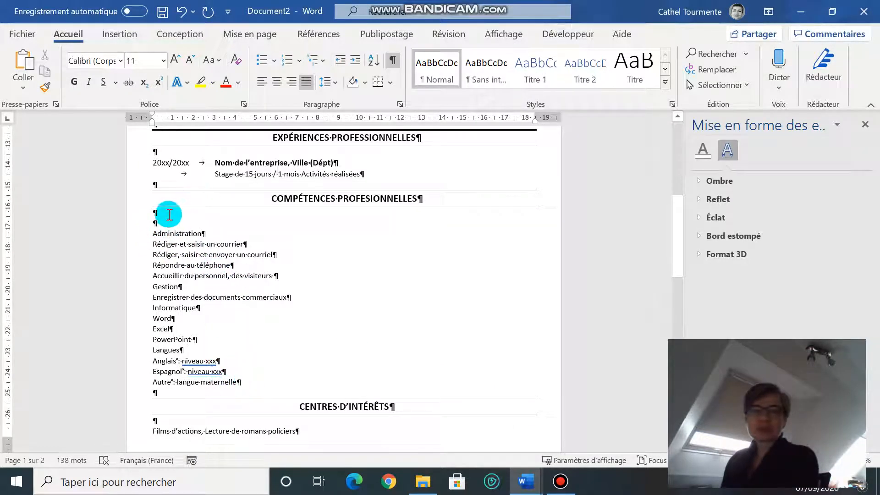
key("Return")
key("Return")
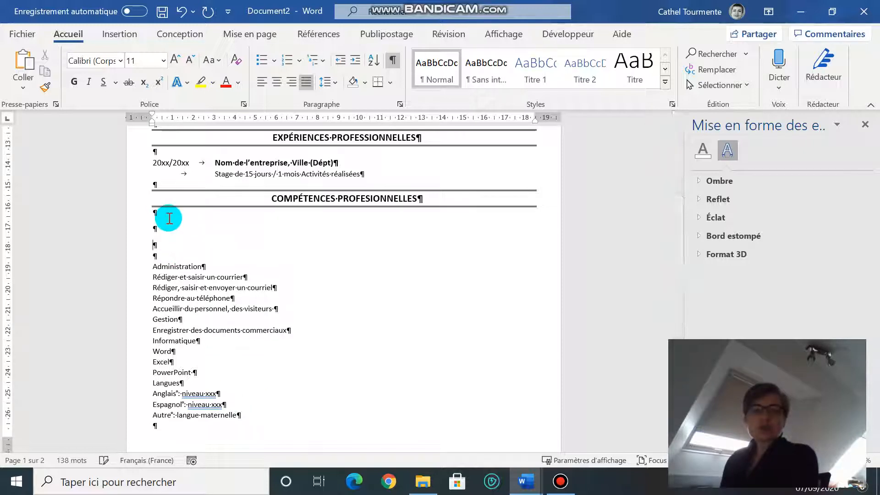
Remove the extra paragraph spacing from the first three empty lines beneath the "COMPÉTENCES PROFESIONNELLES" heading.
left_click_drag(165, 217, 169, 251)
left_click(335, 88)
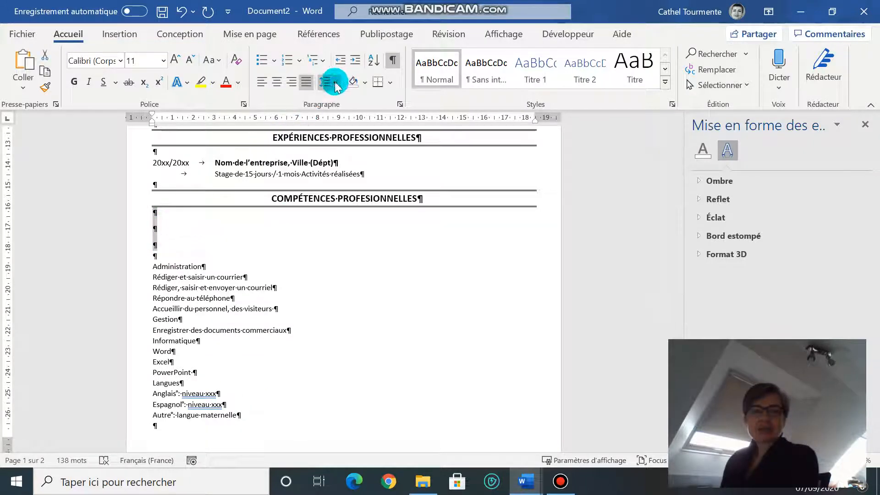
left_click(346, 253)
Insert a table with two columns and three rows at the second empty line beneath the "COMPÉTENCES PROFESIONNELLES" heading.
left_click(180, 227)
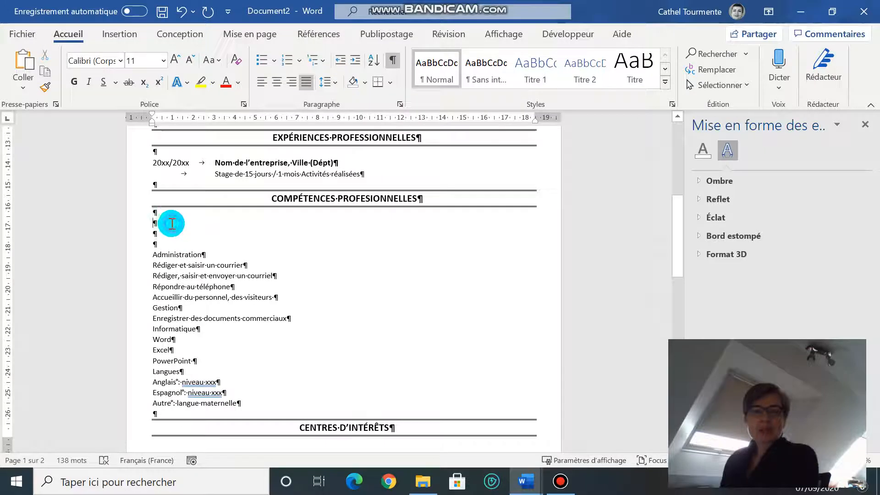
left_click(118, 34)
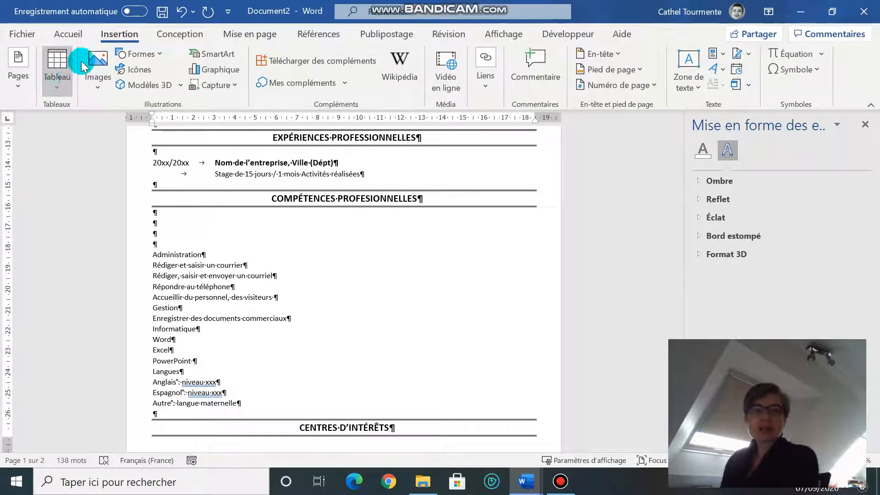
left_click(59, 90)
left_click(56, 89)
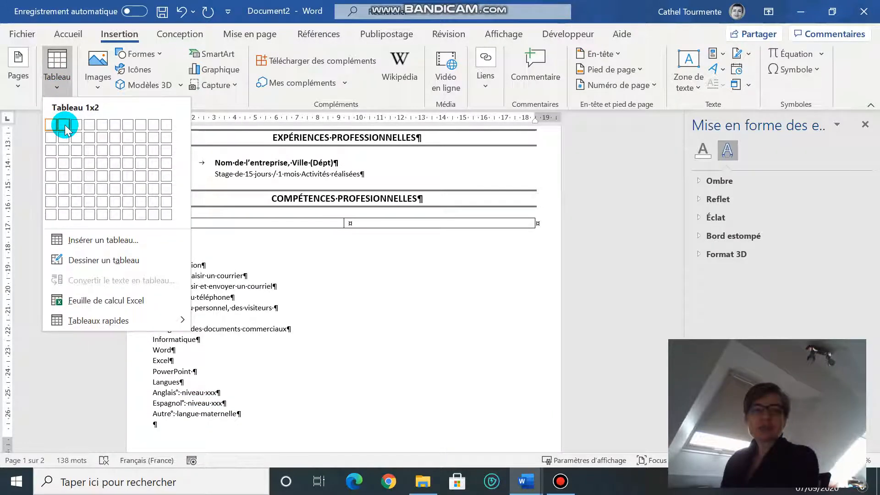
left_click(64, 150)
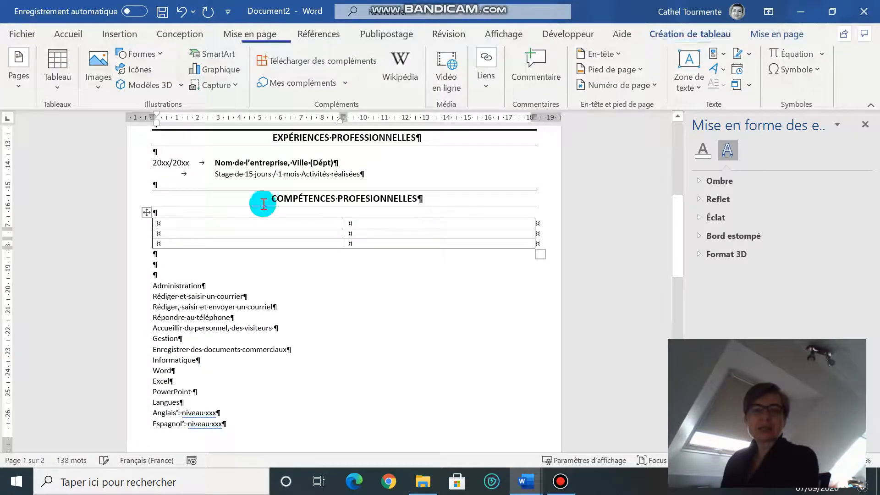
left_click(392, 231)
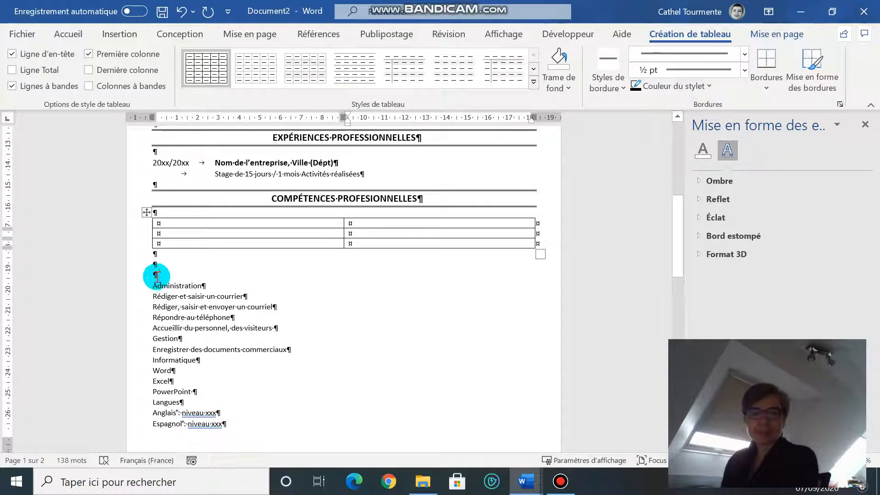
Move the Administration title and its four skill lines into the table's first cell and delete the surplus empty line there.
left_click_drag(153, 281, 281, 327)
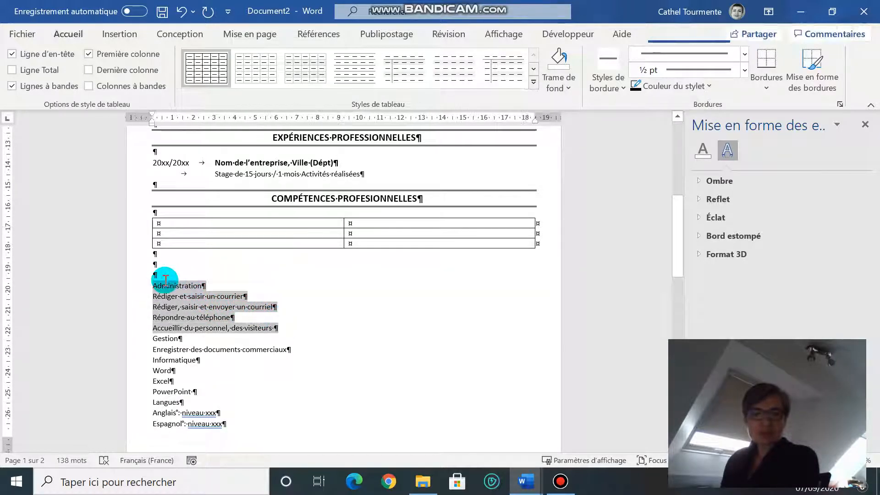
left_click_drag(174, 302, 177, 229)
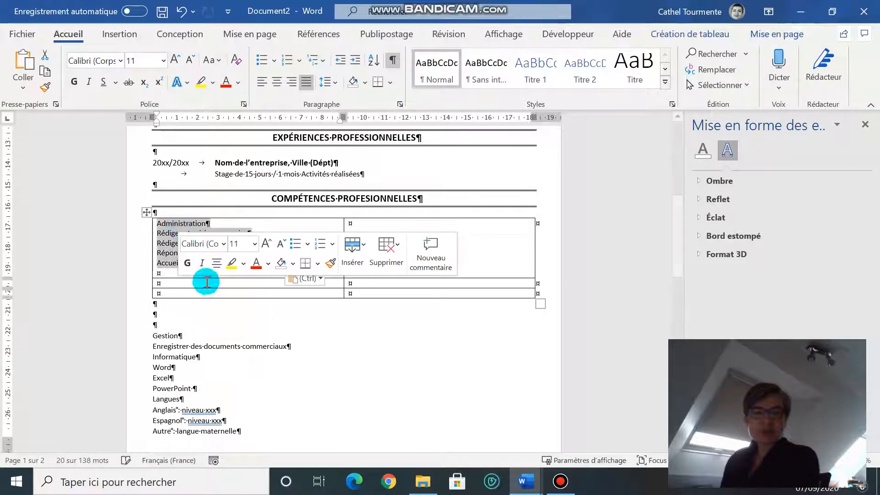
scroll(193, 270, "down", 1)
left_click(178, 250)
key("BackSpace")
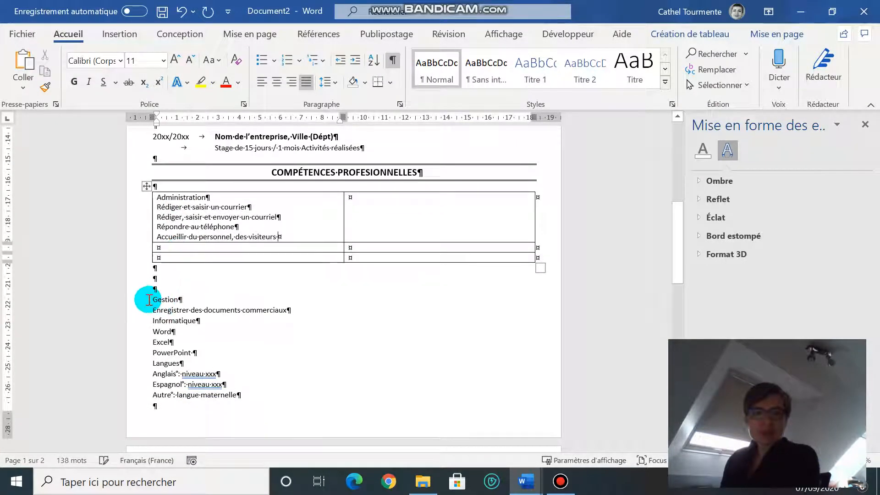
Move the Gestion block into the first row's second cell and the Informatique block into the third row's first cell, without its trailing empty line.
left_click_drag(151, 299, 378, 212)
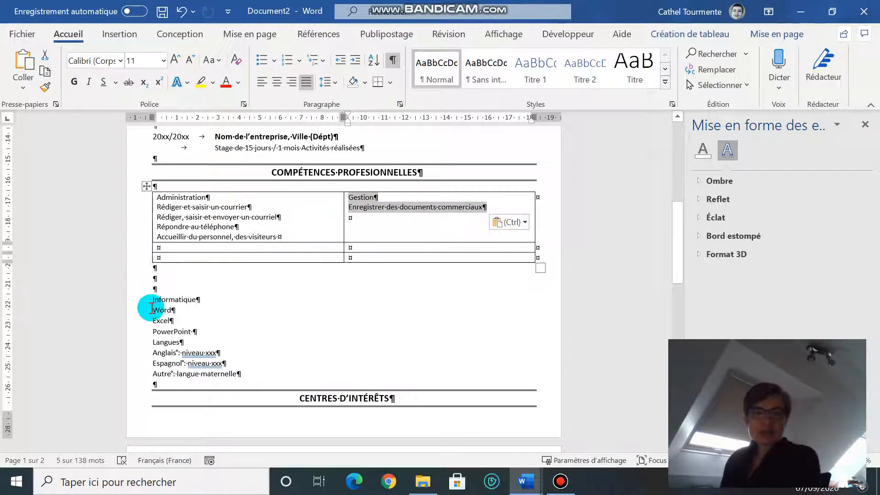
left_click_drag(151, 300, 201, 333)
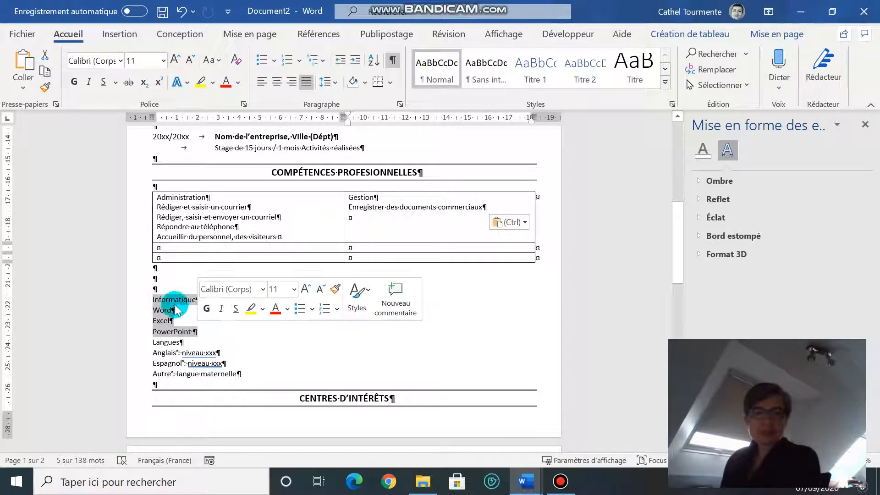
left_click_drag(173, 296, 173, 257)
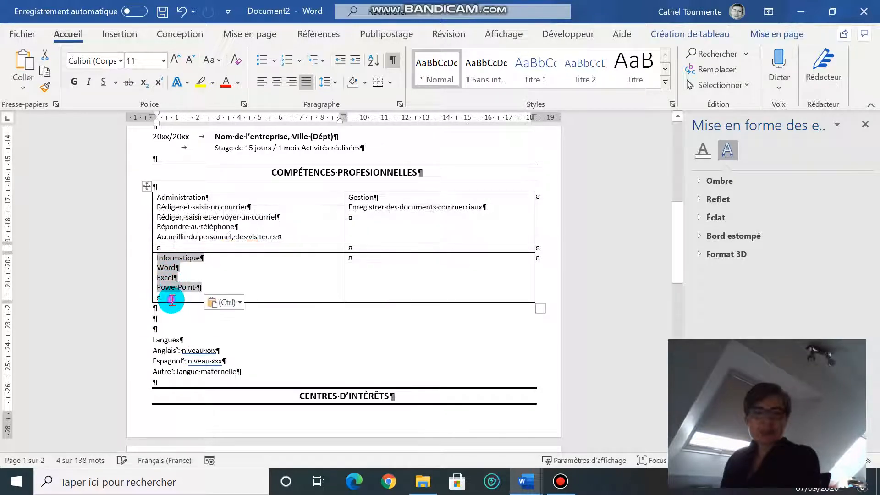
key("BackSpace")
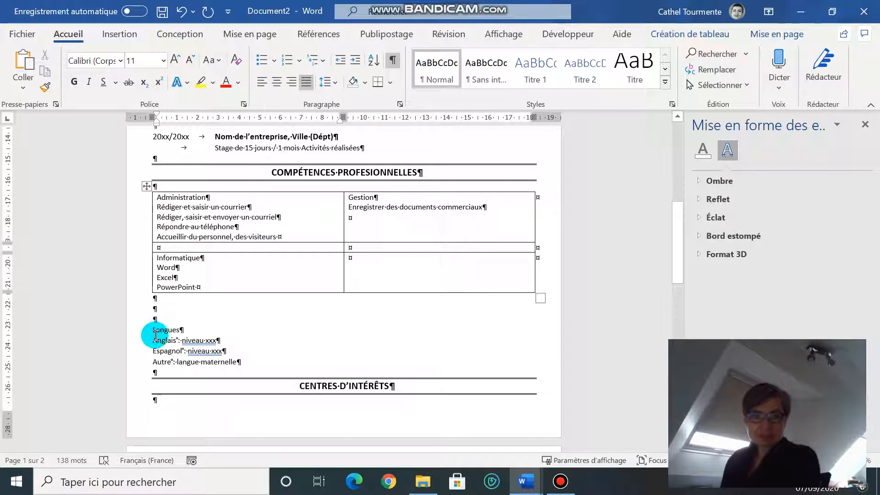
Move the Langues block into the second cell of the table's third row and delete the surplus empty line there.
left_click_drag(152, 331, 243, 361)
left_click_drag(180, 333, 362, 271)
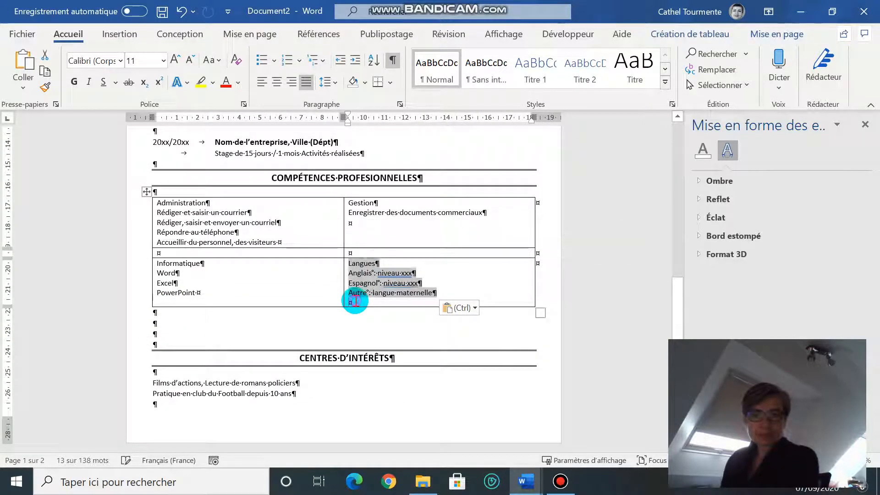
key("BackSpace")
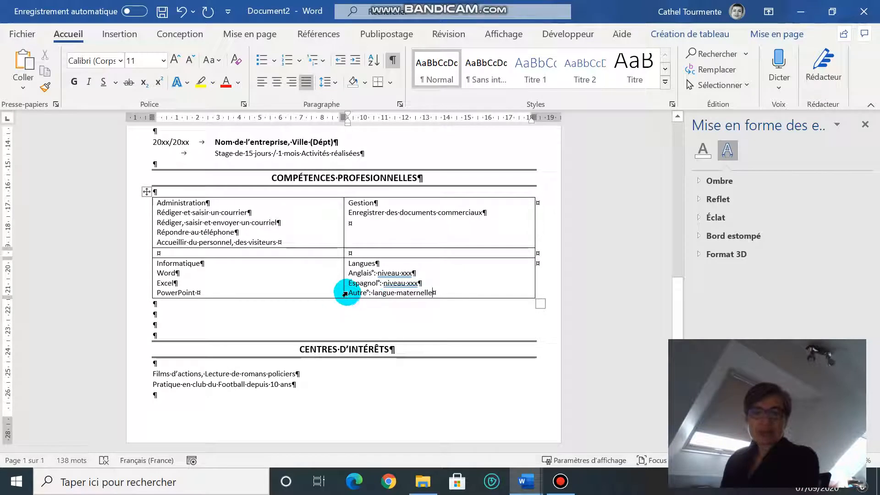
left_click_drag(350, 292, 436, 291)
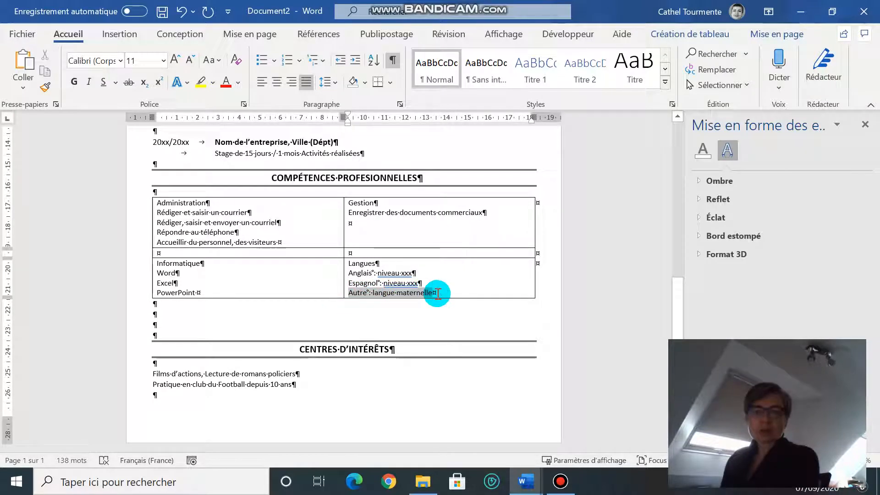
Delete two of the empty paragraphs between the table and the "CENTRES D'INTÉRÊTS" heading.
left_click(195, 308)
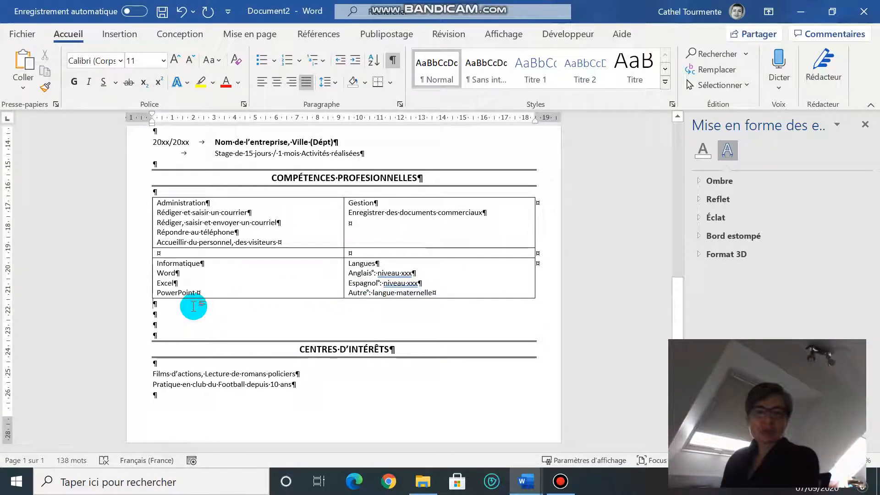
key("Delete")
key("Delete")
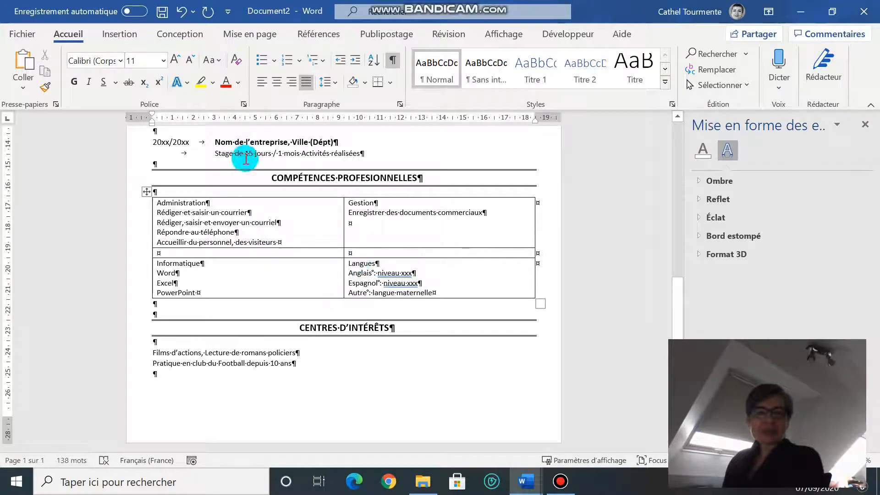
Shift the whole table slightly left to align its text with the page text, then widen both columns slightly towards the right.
left_click(242, 194)
left_click(167, 202)
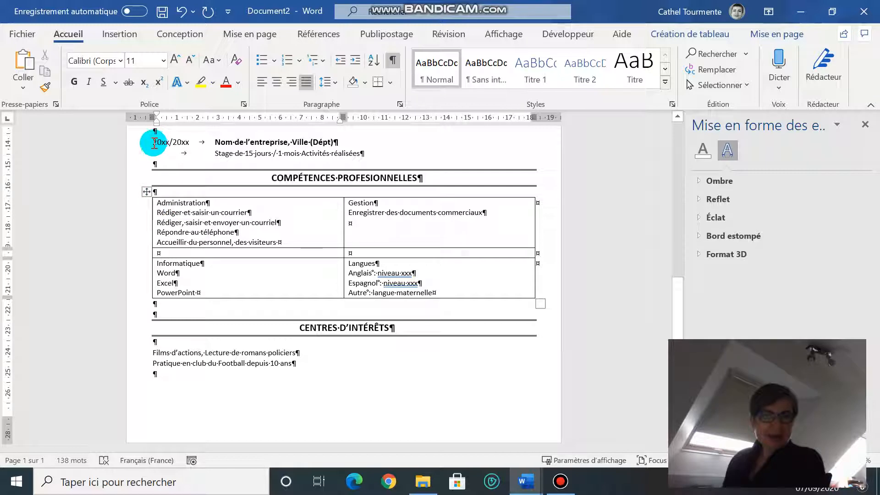
left_click_drag(122, 211, 119, 296)
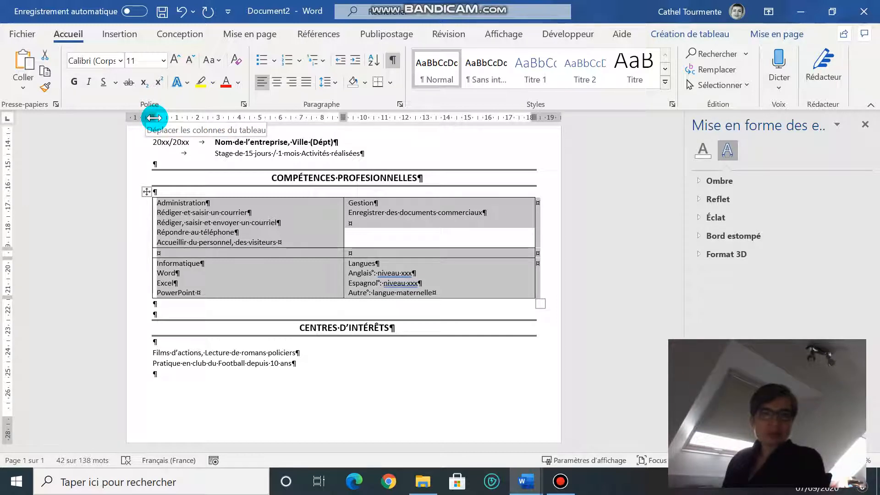
left_click_drag(153, 117, 146, 119)
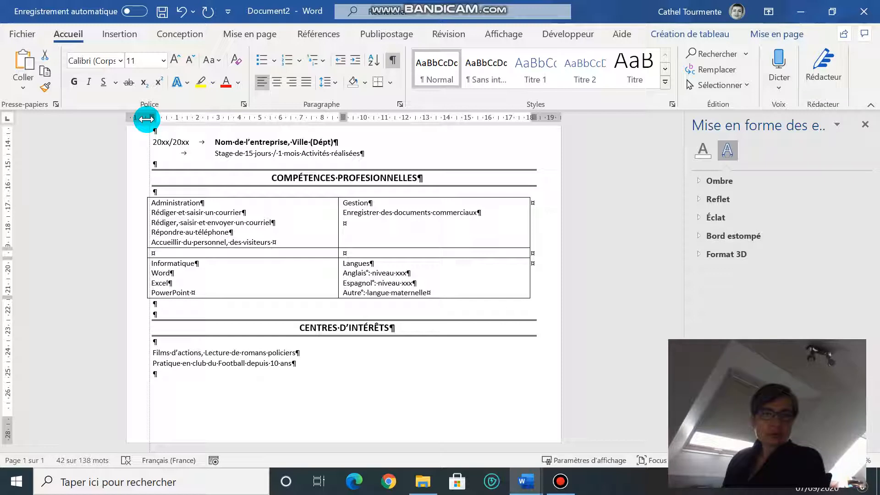
left_click_drag(146, 119, 146, 119)
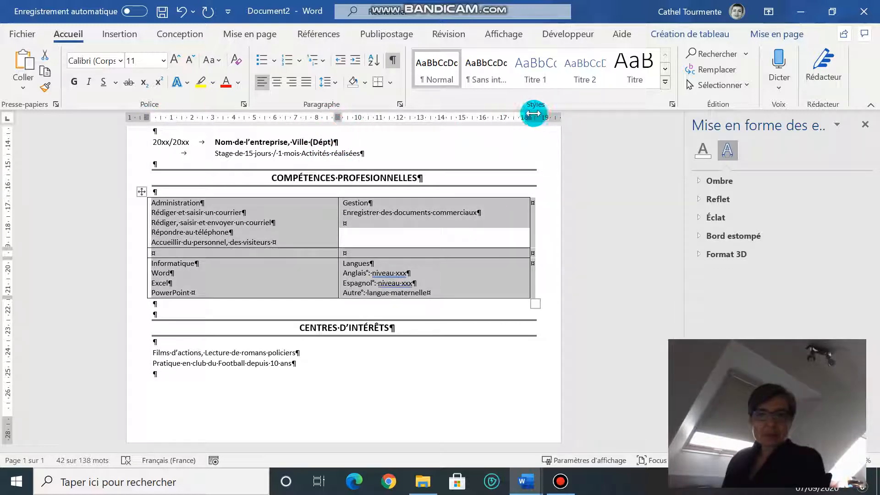
left_click_drag(527, 112, 537, 112)
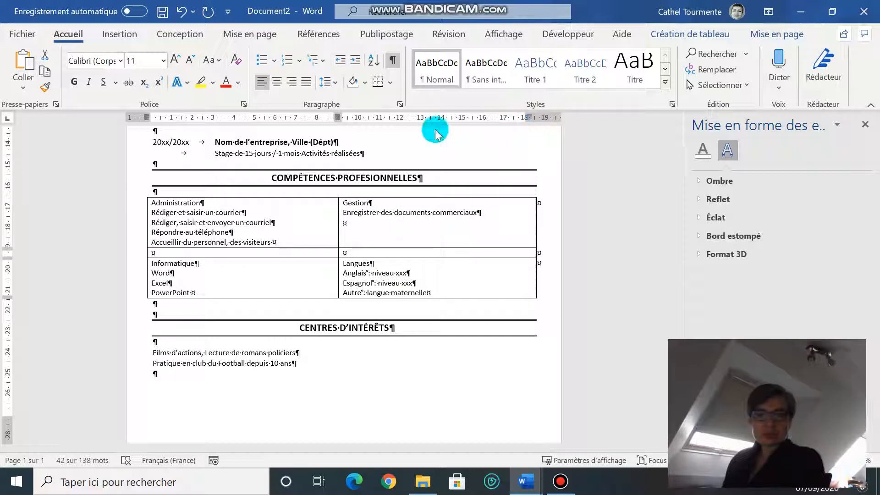
left_click_drag(338, 111, 343, 111)
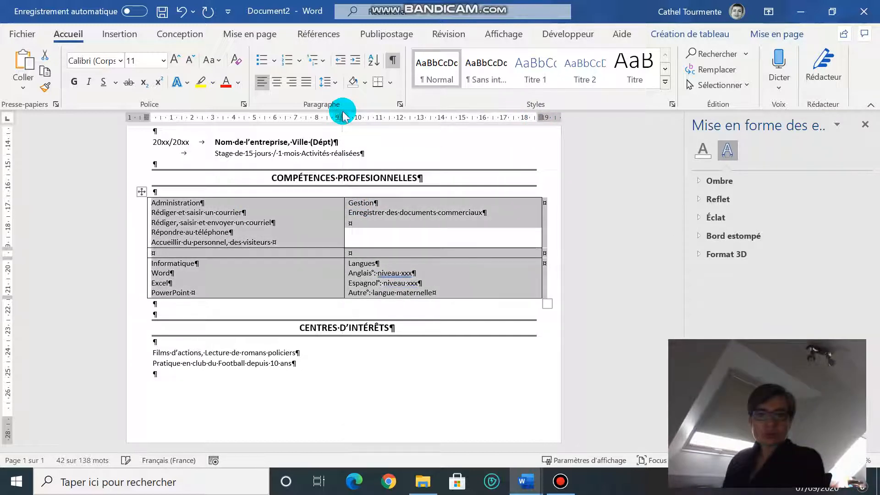
left_click(258, 275)
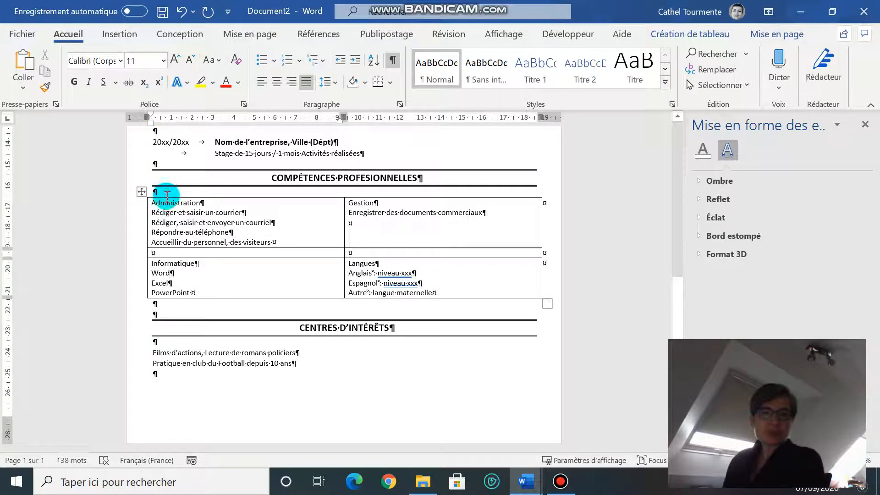
Remove all borders from the whole skills table.
left_click_drag(164, 193, 344, 204)
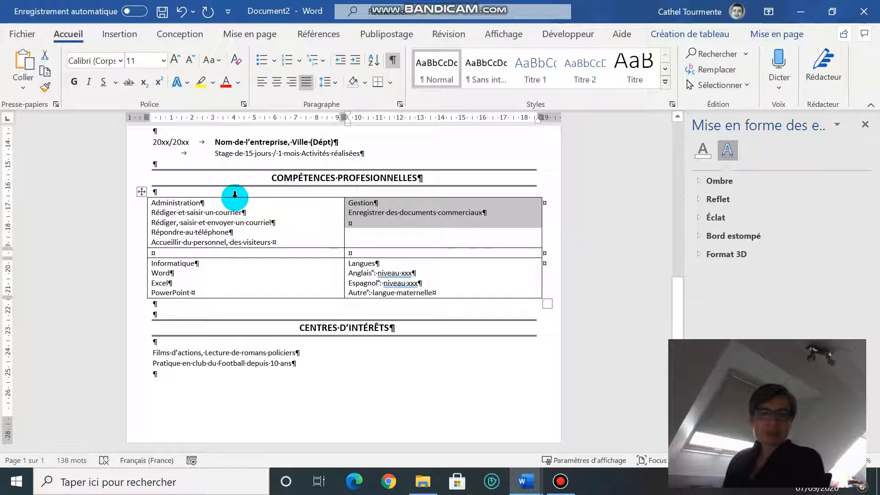
left_click_drag(234, 195, 550, 210)
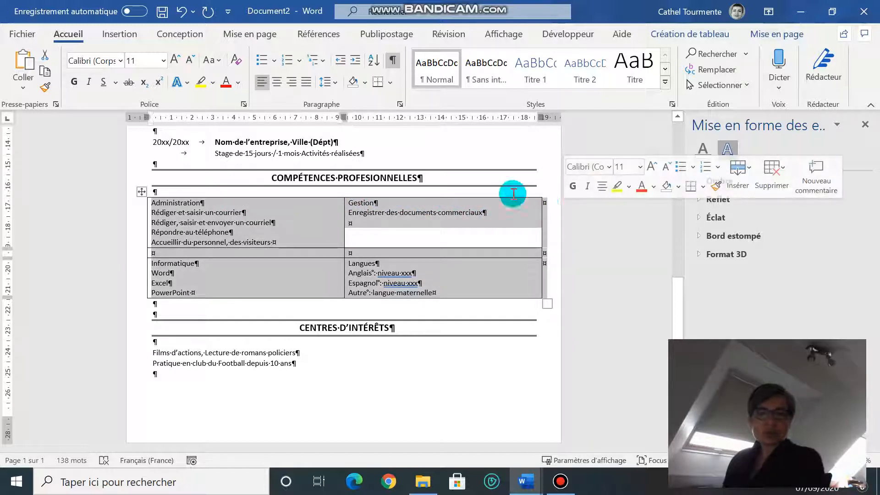
left_click(390, 83)
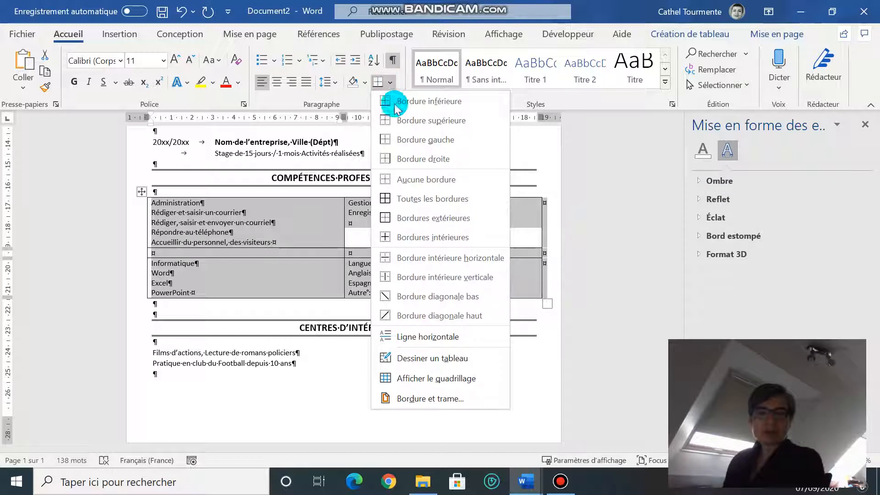
left_click(420, 179)
left_click(250, 232)
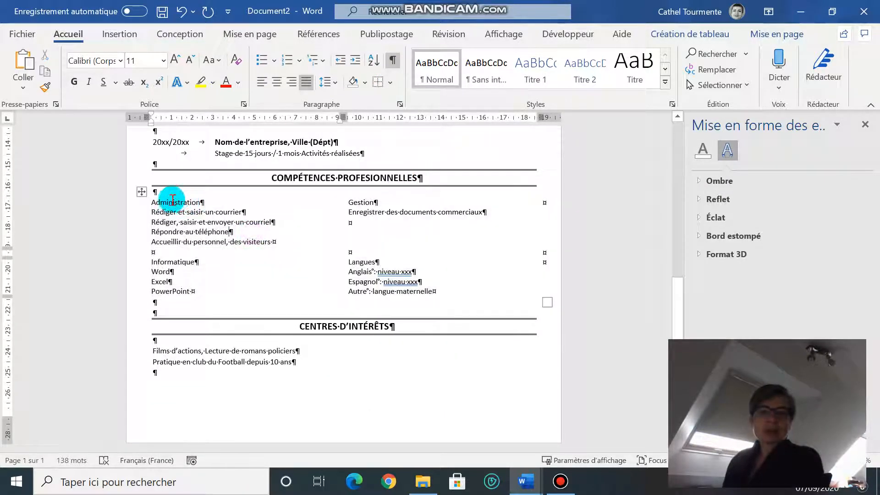
Make the "Administration" category title bold and increase its font size to 12.
triple_click(175, 202)
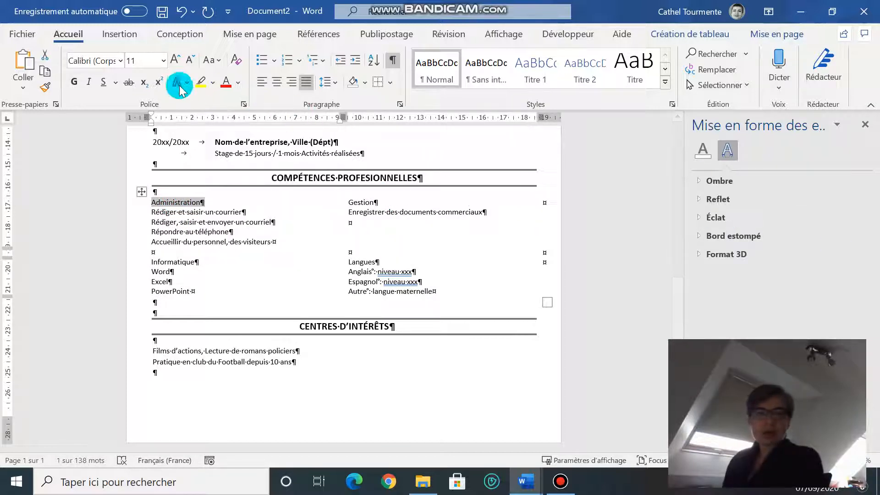
left_click(72, 85)
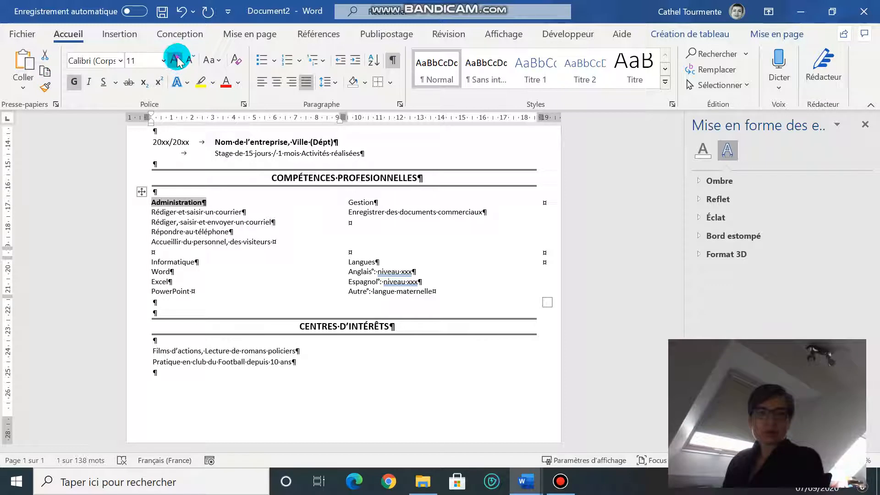
left_click(174, 59)
Copy the formatting of the "Administration" title onto the "Informatique", "Langues" and "Gestion" titles.
left_click(43, 87)
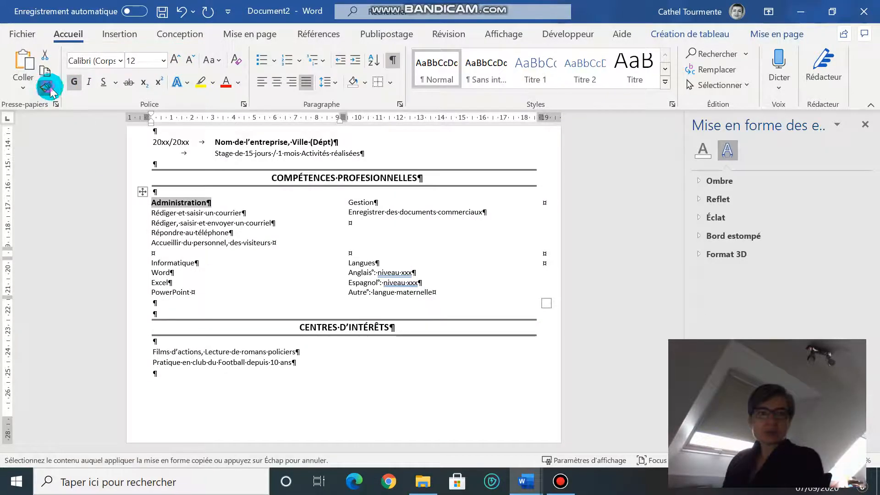
left_click(365, 204)
triple_click(174, 202)
left_click(41, 88)
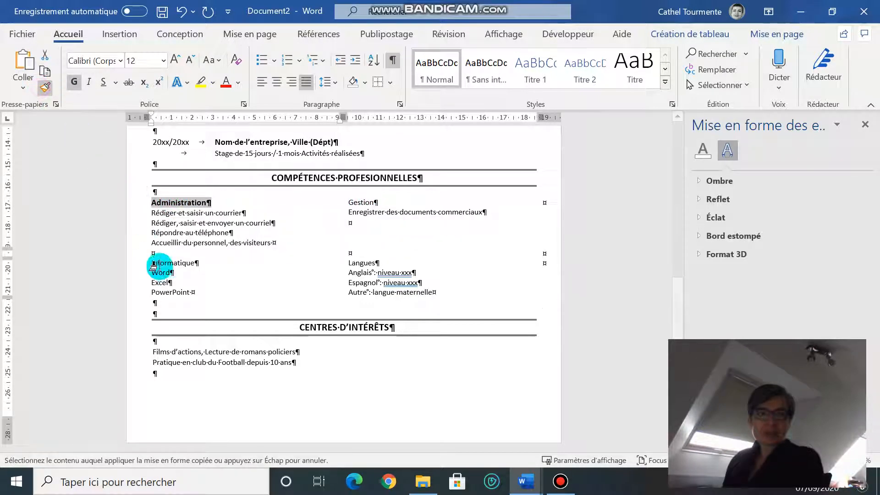
left_click(167, 263)
left_click(350, 262)
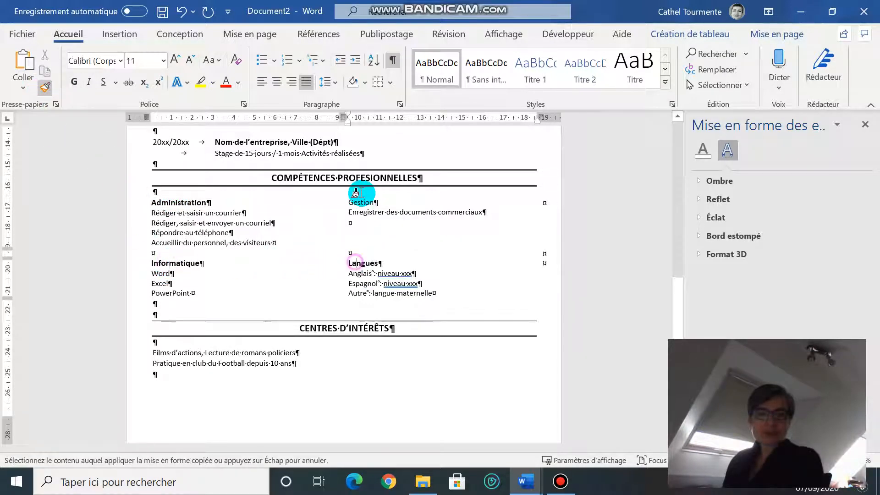
left_click(362, 202)
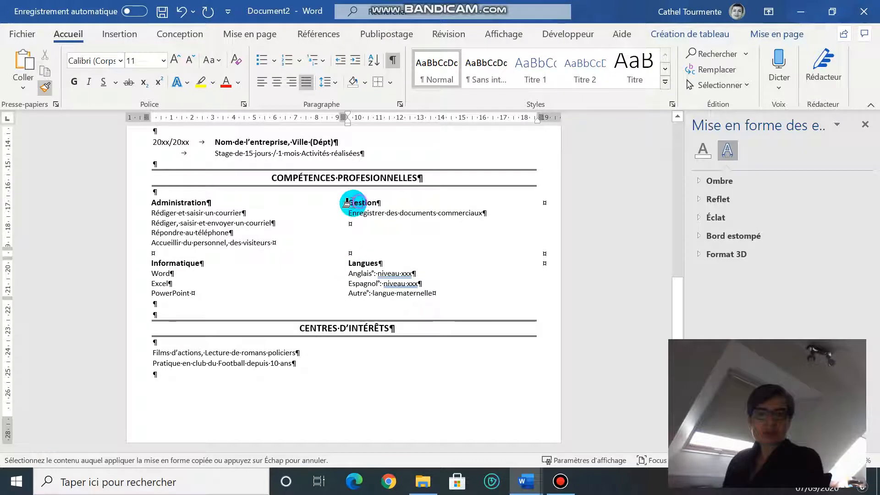
left_click(45, 87)
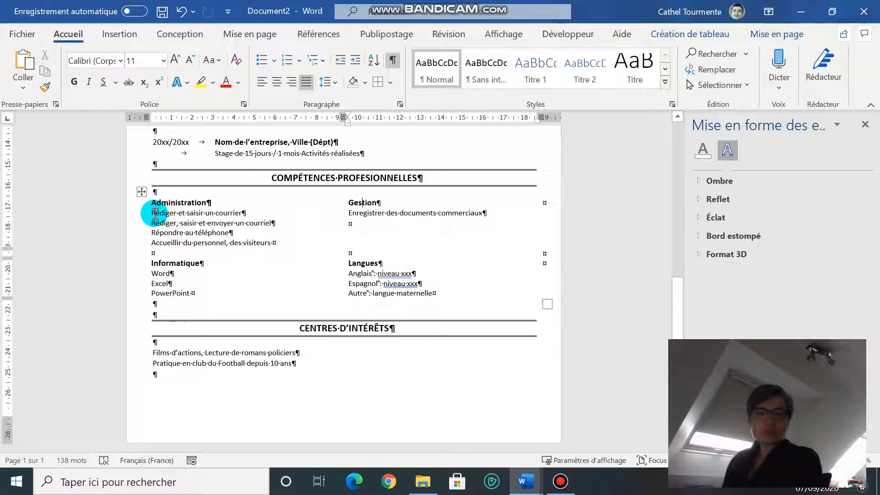
Apply arrow bullets to the four skills under Administration, aligning the bullets with the title and slightly indenting their text.
left_click_drag(155, 212, 273, 243)
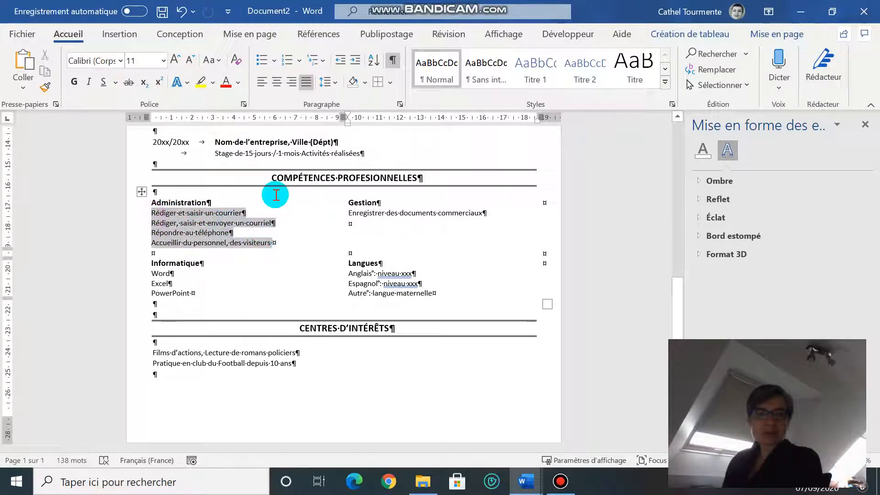
left_click(274, 61)
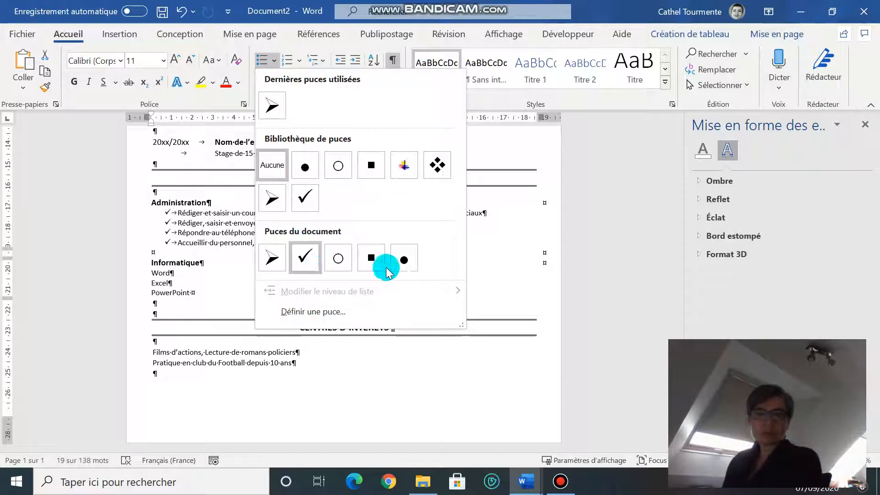
left_click(272, 198)
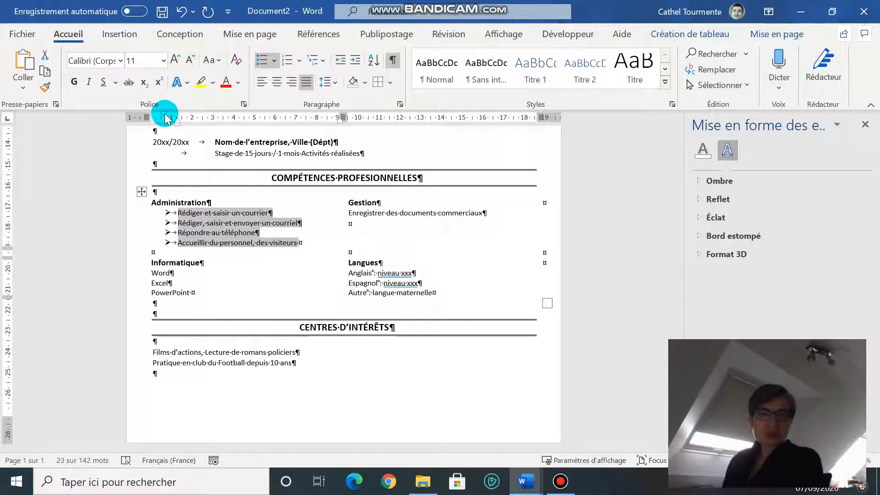
left_click_drag(178, 123, 163, 130)
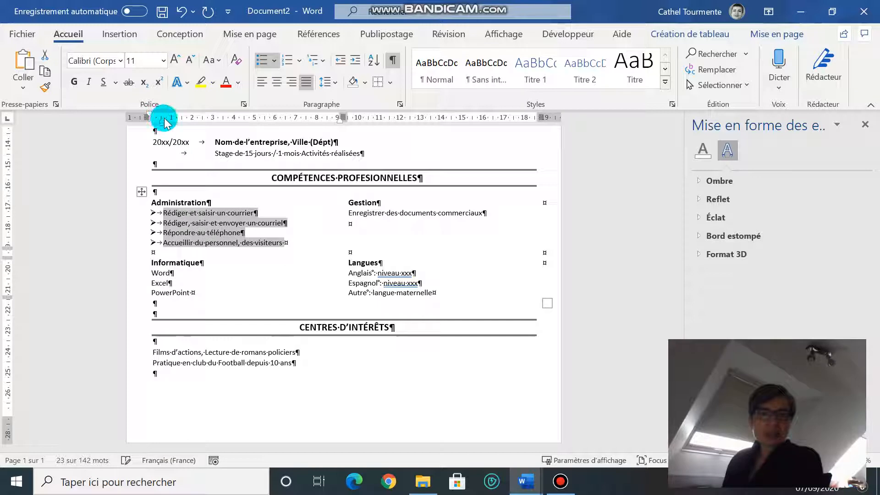
left_click_drag(164, 123, 167, 122)
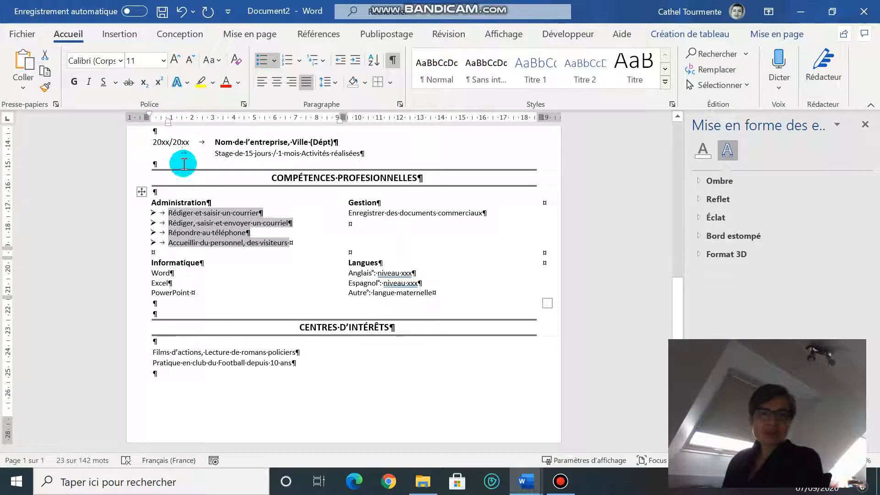
Copy the arrow-bullet formatting onto the items under Informatique, Gestion and Langues.
left_click(46, 87)
left_click_drag(148, 272, 210, 294)
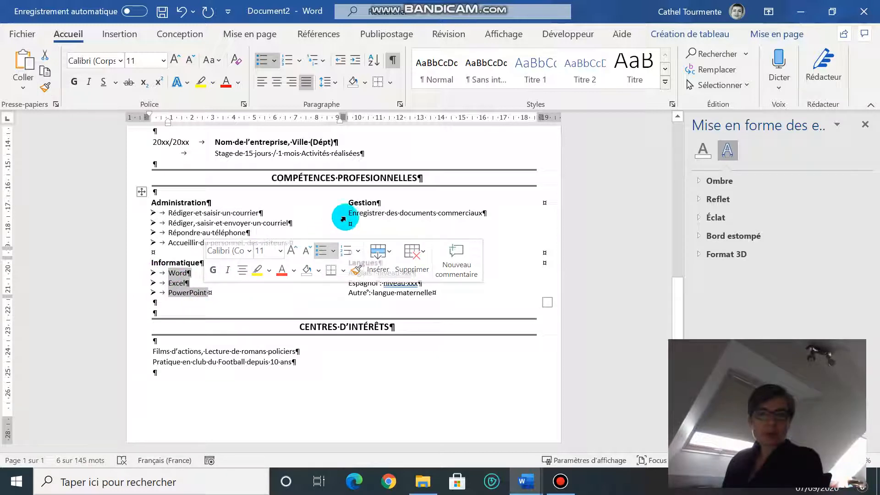
left_click_drag(351, 214, 477, 213)
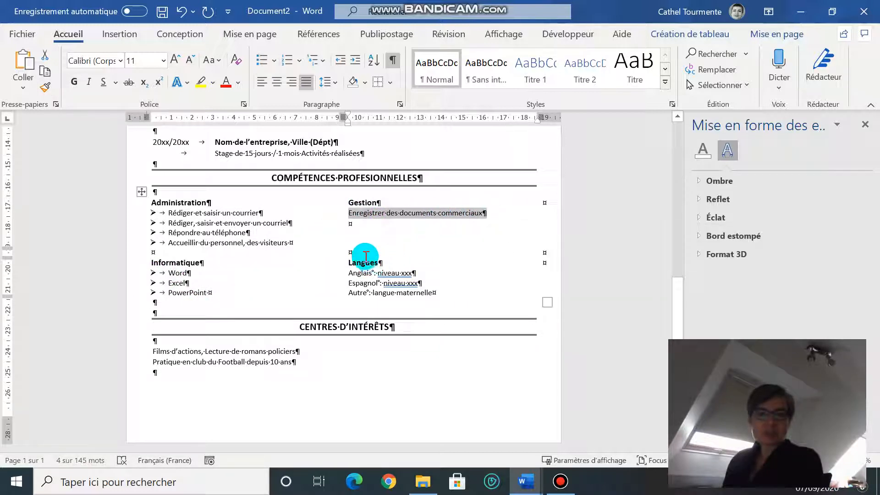
mouse_move(172, 275)
left_mouse_down()
mouse_move(223, 287)
mouse_move(215, 294)
left_mouse_up()
left_click(45, 87)
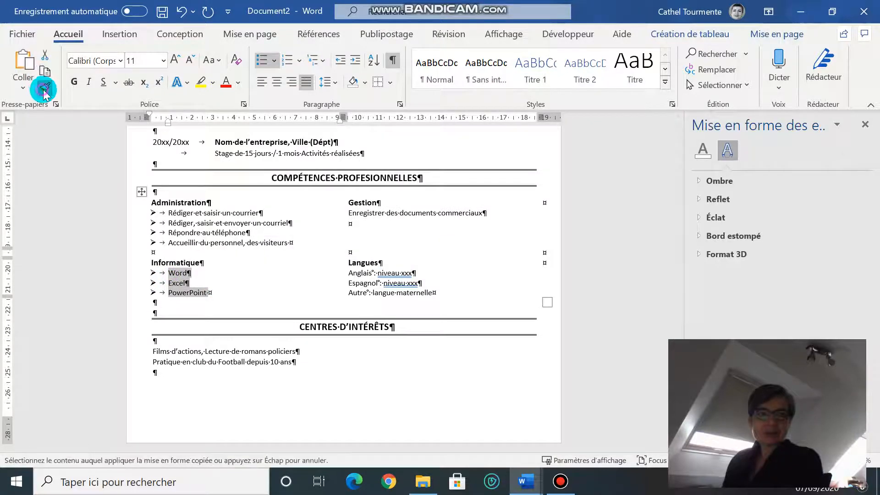
left_click_drag(343, 213, 502, 214)
mouse_move(343, 273)
left_mouse_down()
mouse_move(436, 276)
mouse_move(441, 290)
mouse_move(458, 282)
left_mouse_up()
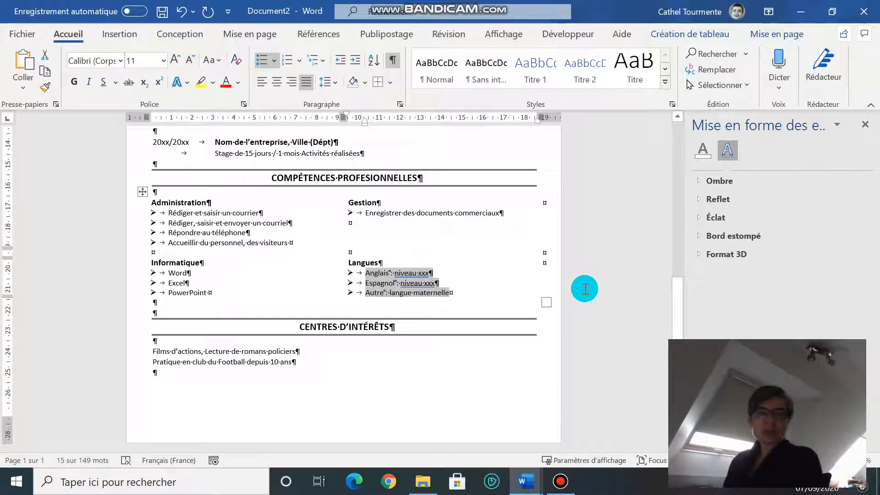
Correct the spelling of the skills section heading to "COMPÉTENCES PROFESSIONNELLES".
left_click(370, 180)
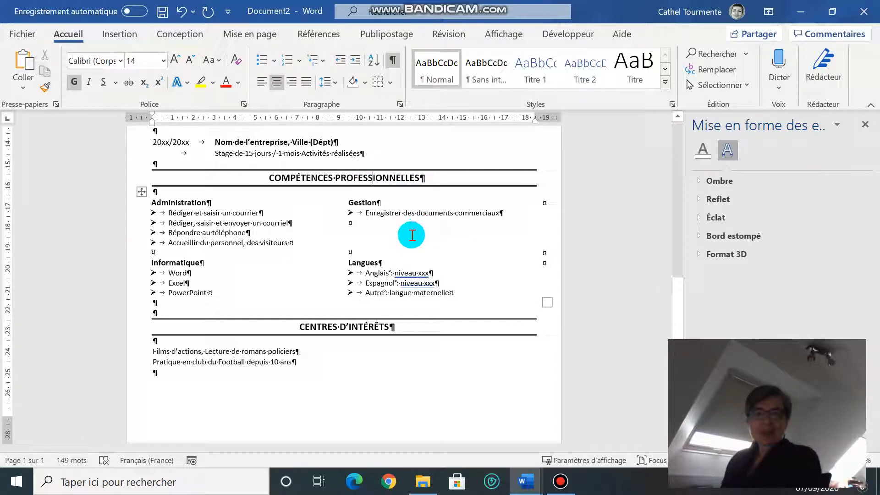
scroll(414, 232, "up", 5)
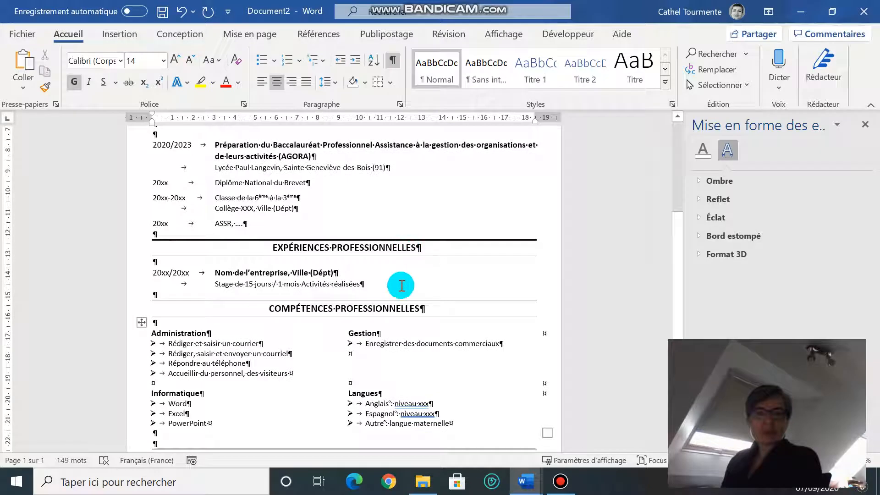
scroll(399, 285, "up", 3)
scroll(399, 288, "down", 2)
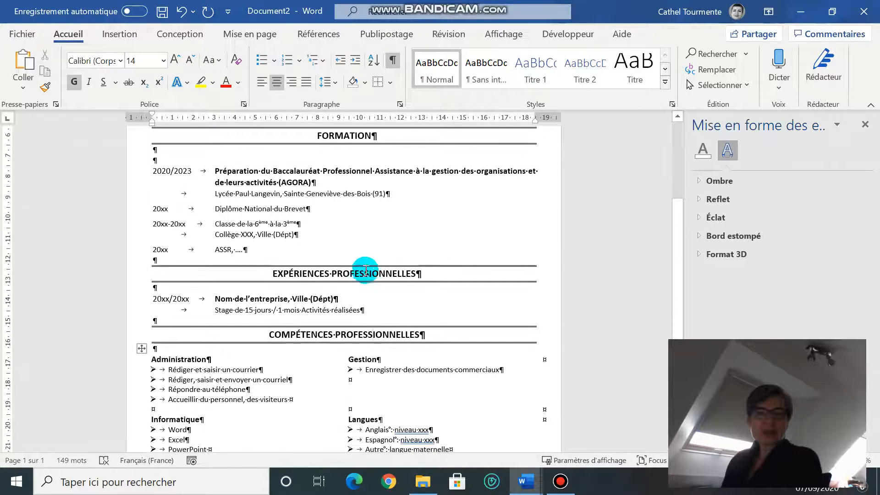
scroll(407, 275, "down", 2)
scroll(408, 277, "down", 4)
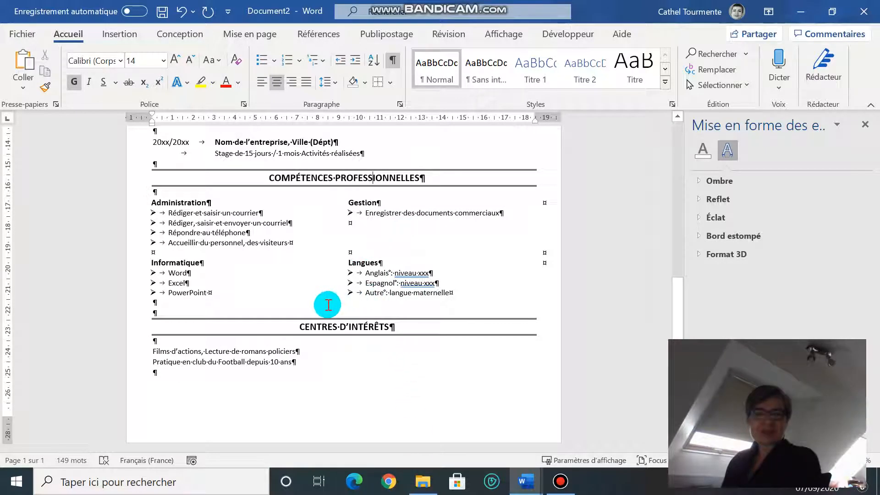
left_click_drag(151, 195, 162, 283)
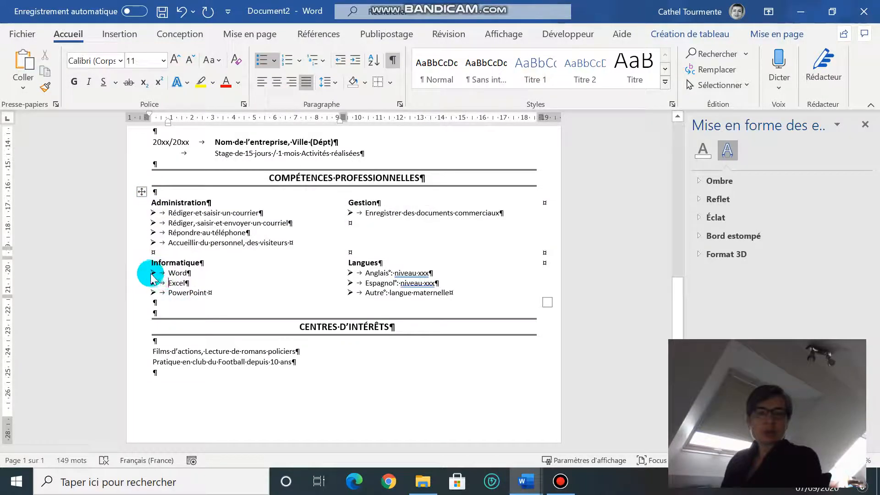
left_click(153, 273)
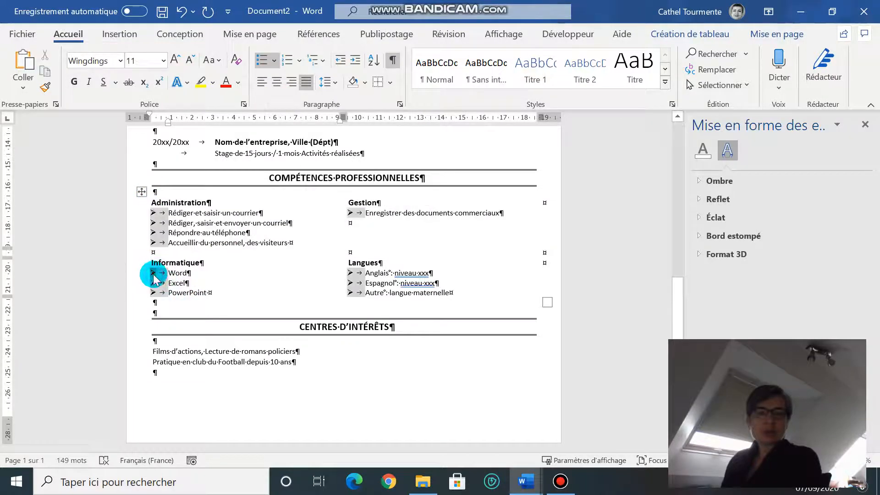
left_click(241, 220)
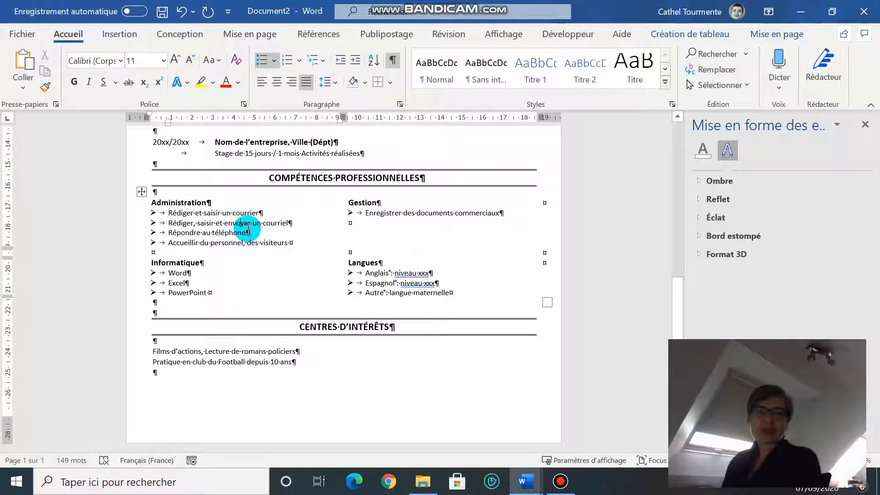